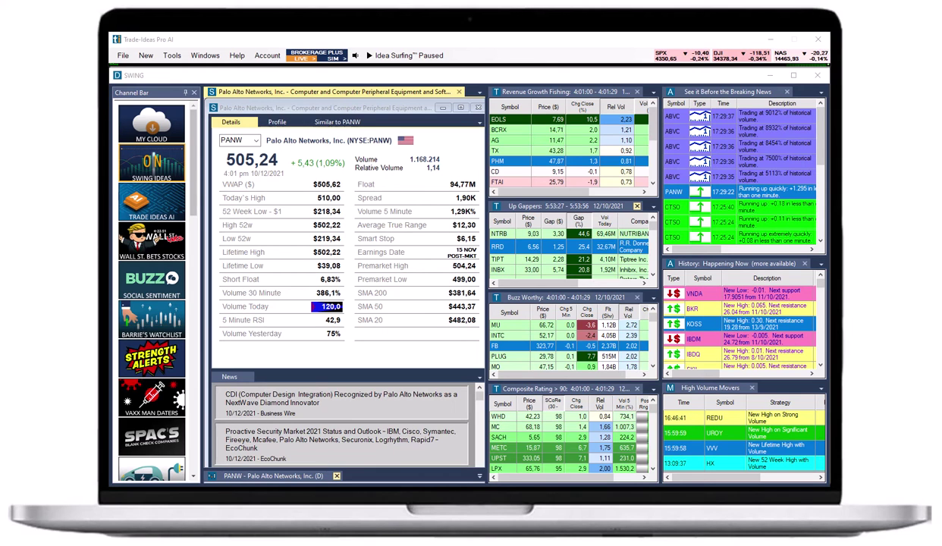
# Pick INBX in Up Gappers, CTSO in Breaking News, then BKR in History to drive Details.
pyautogui.click(529, 272)
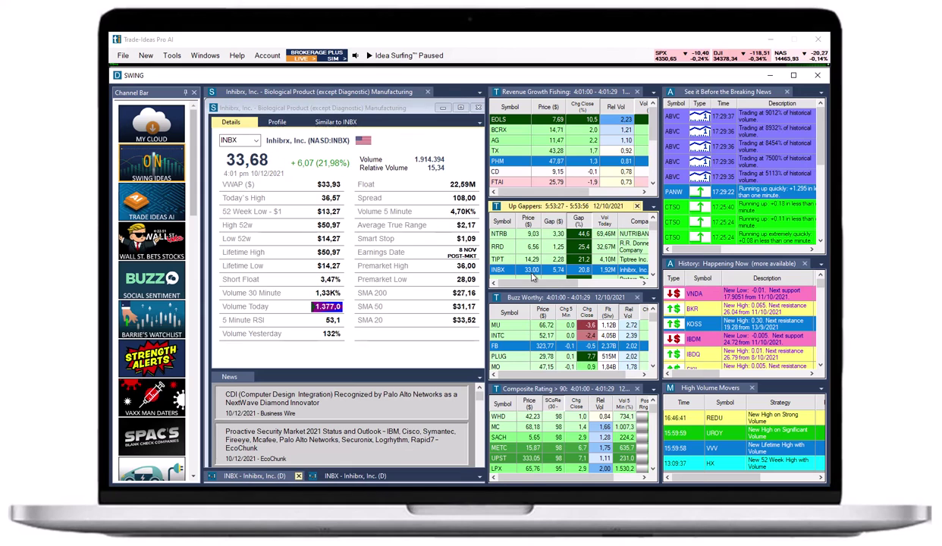
pyautogui.click(685, 207)
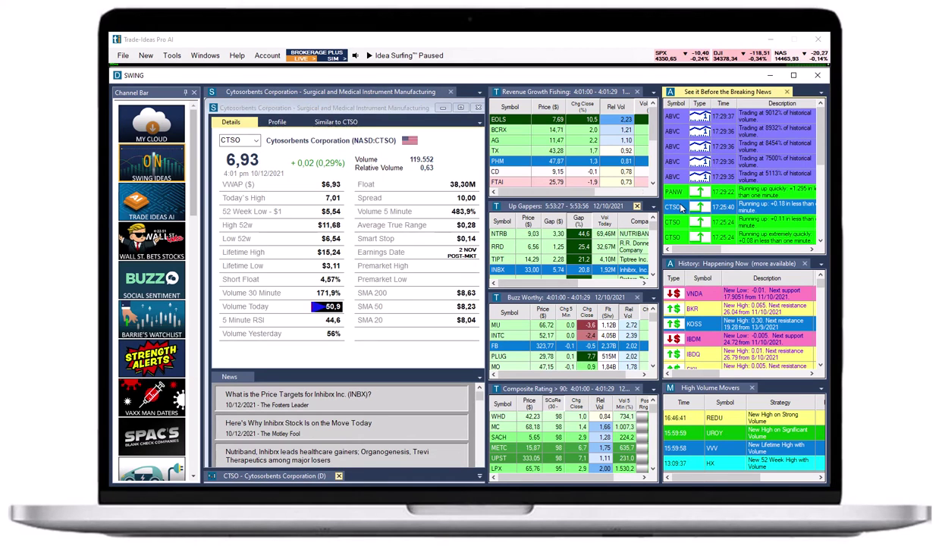
pyautogui.click(693, 311)
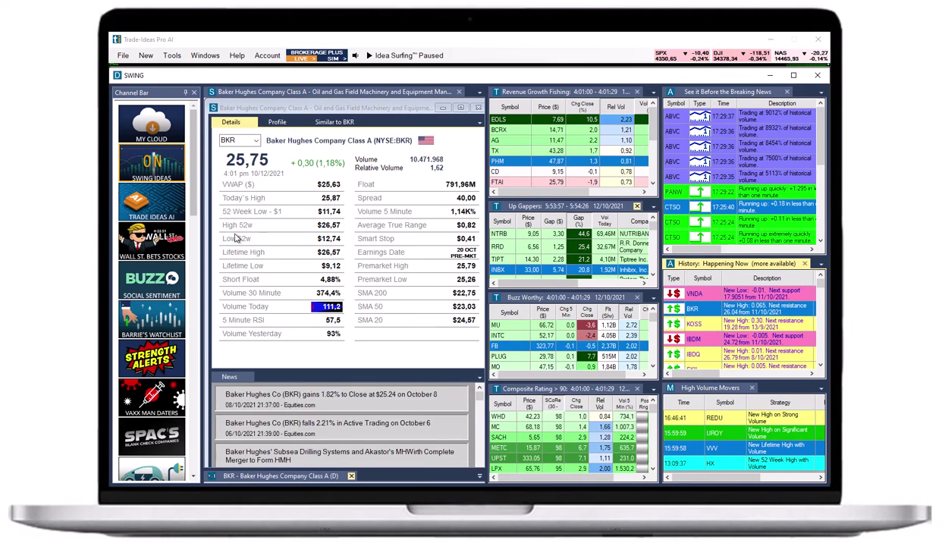
pyautogui.click(234, 229)
pyautogui.rightClick(234, 230)
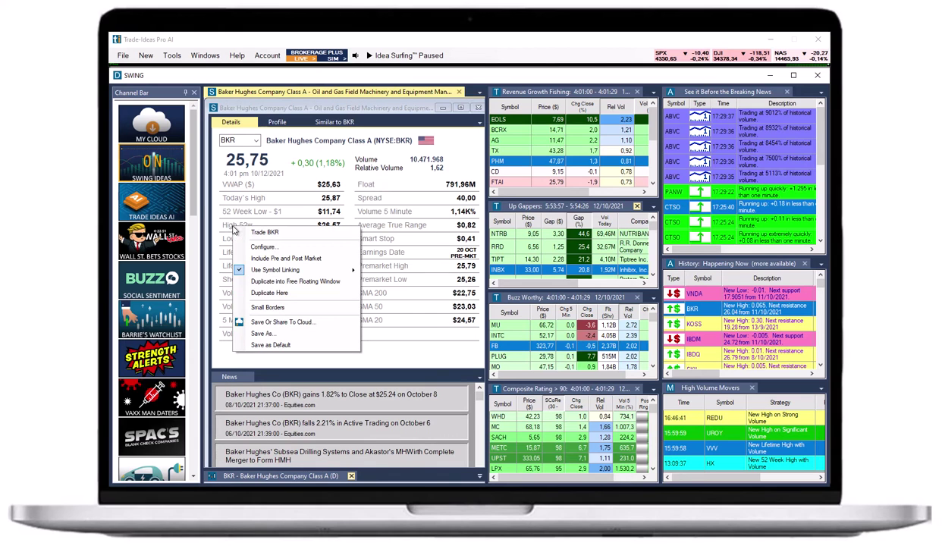
pyautogui.moveTo(236, 270)
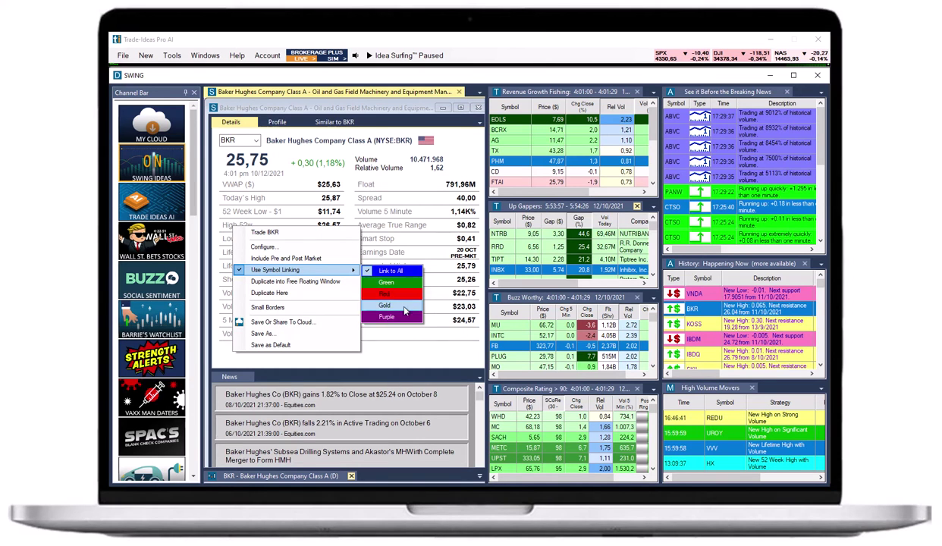
pyautogui.click(355, 189)
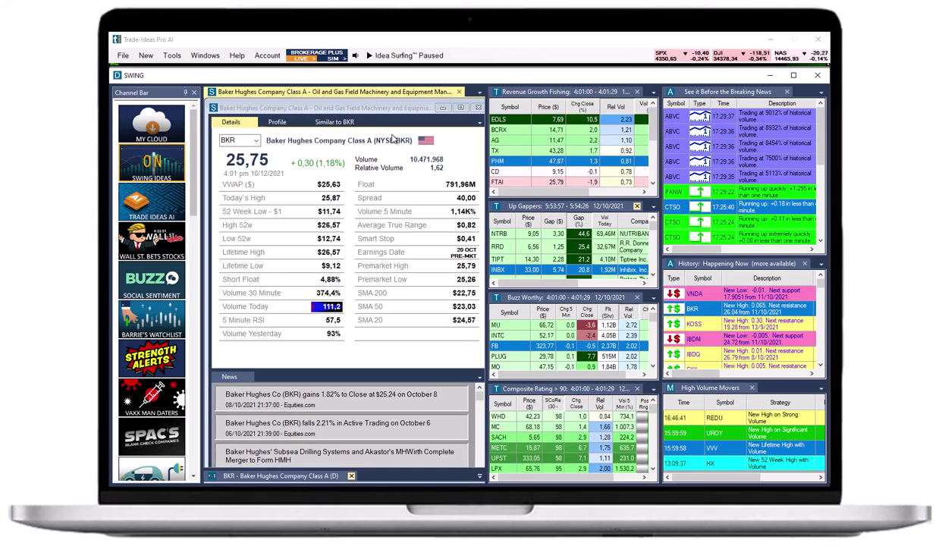
pyautogui.rightClick(265, 205)
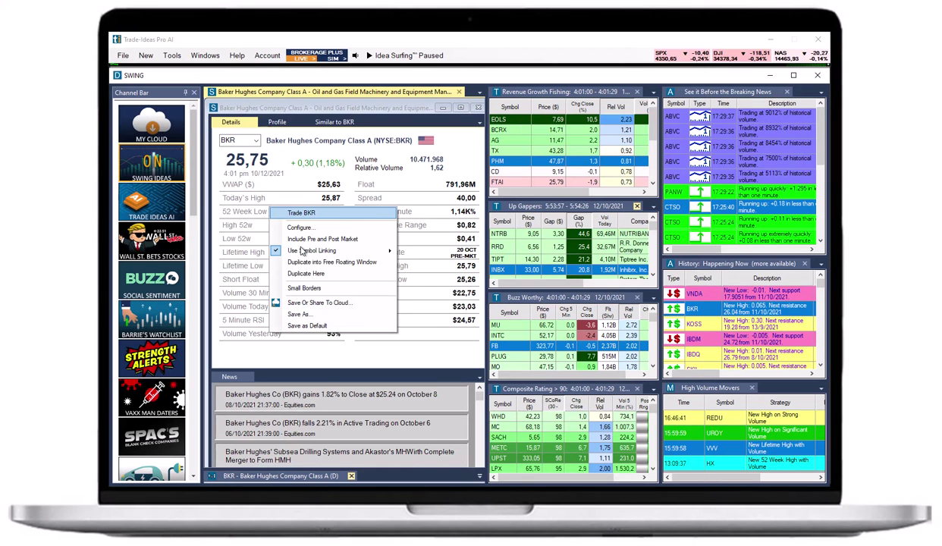
pyautogui.moveTo(324, 250)
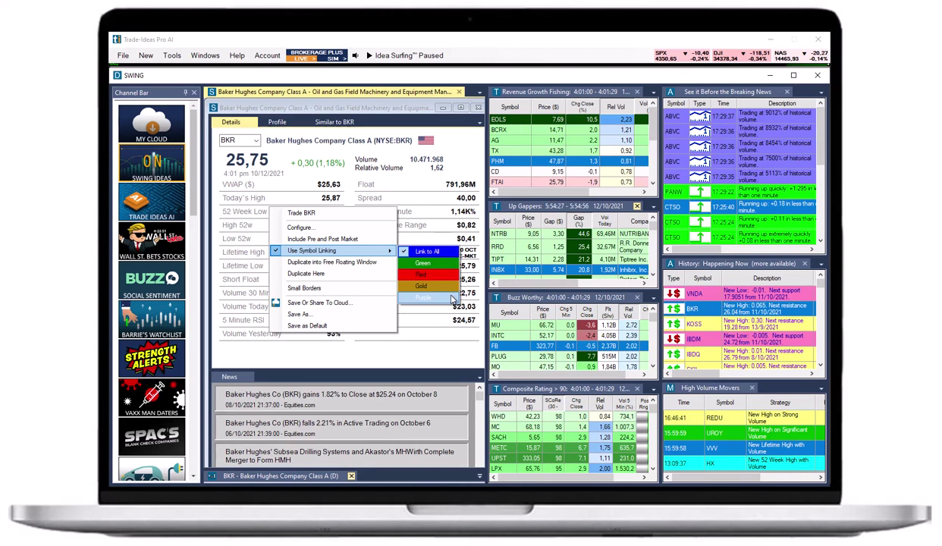
pyautogui.click(425, 229)
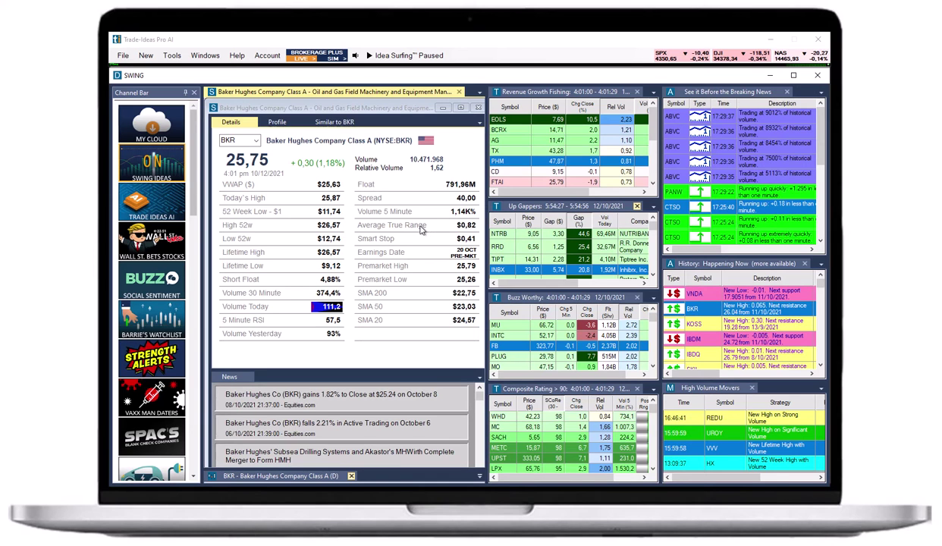
pyautogui.rightClick(504, 269)
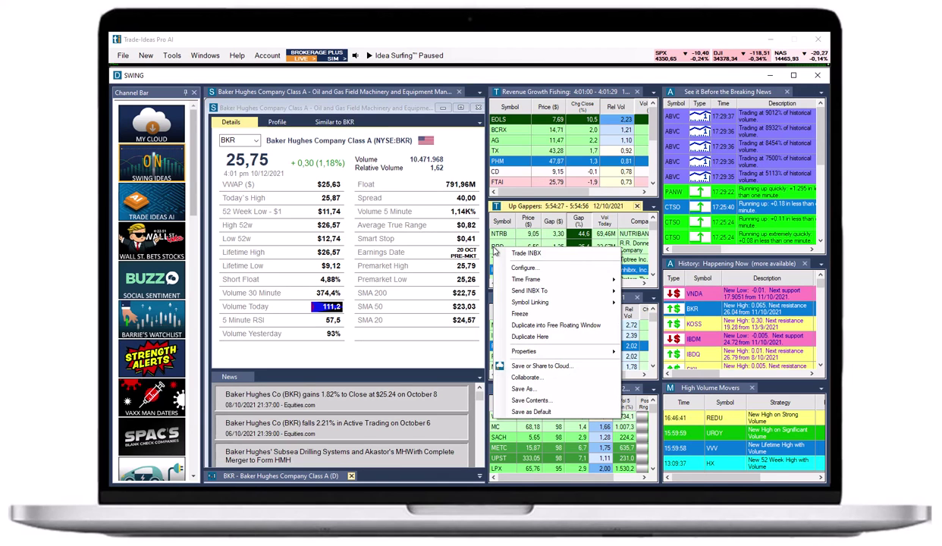
# Link Up Gappers to the Red channel and Buzz Worthy to Purple.
pyautogui.moveTo(577, 302)
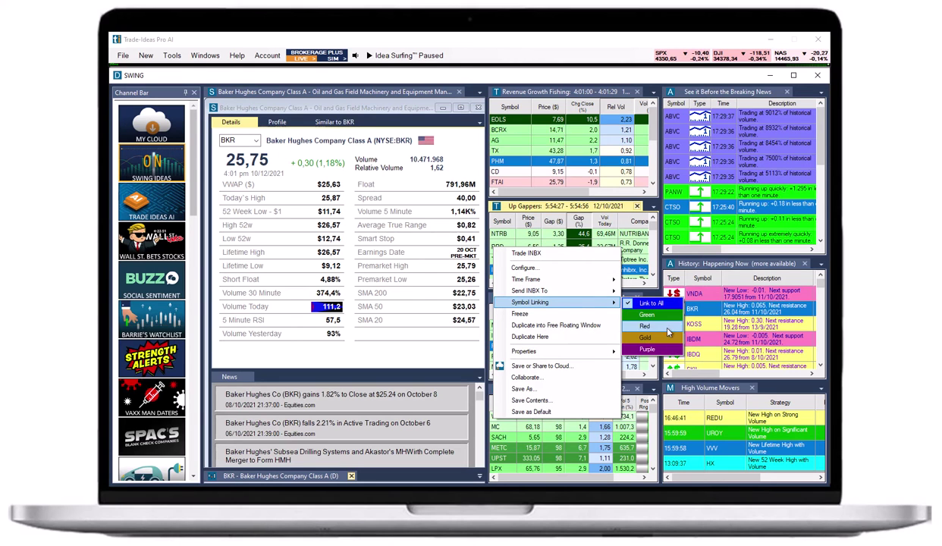
pyautogui.click(651, 325)
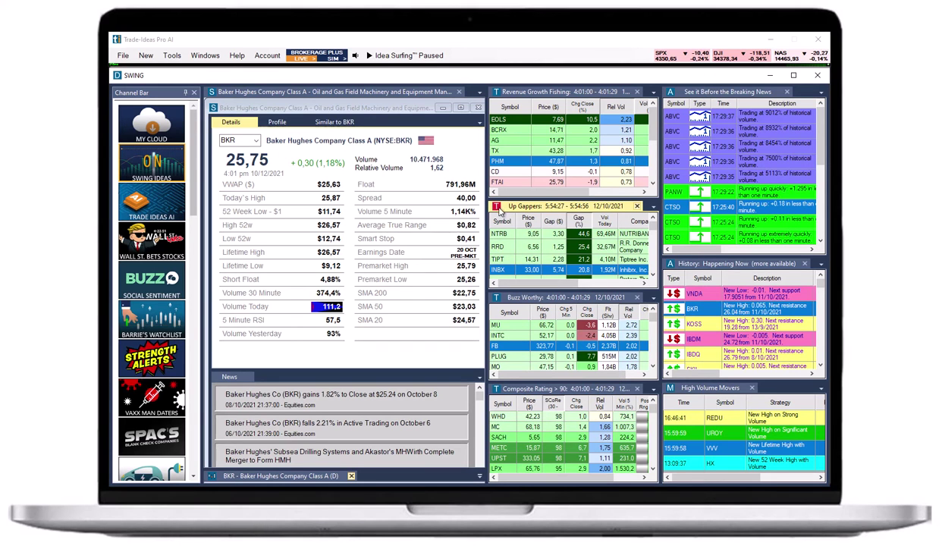
pyautogui.rightClick(521, 333)
pyautogui.moveTo(545, 384)
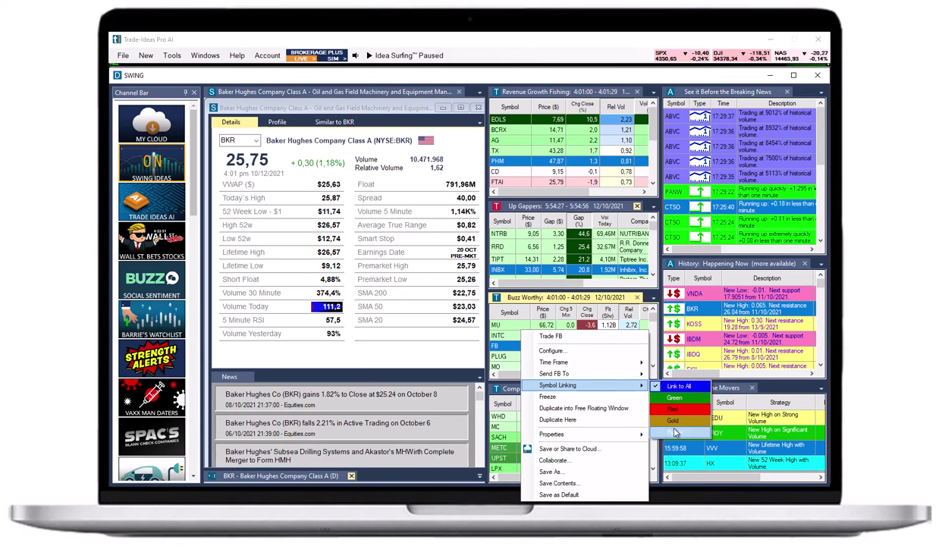
pyautogui.click(670, 420)
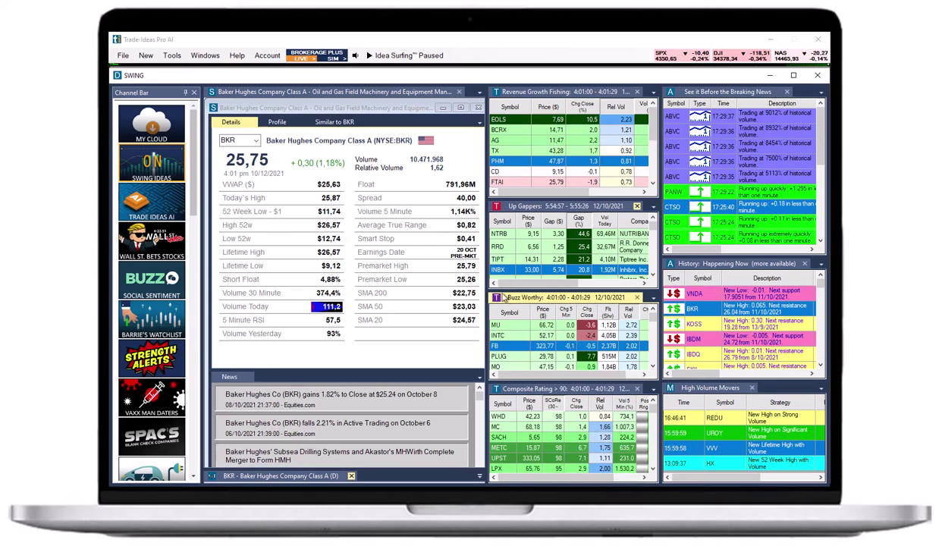
# Put the BKR Details window on Red and test it by picking RRD in Up Gappers.
pyautogui.rightClick(257, 199)
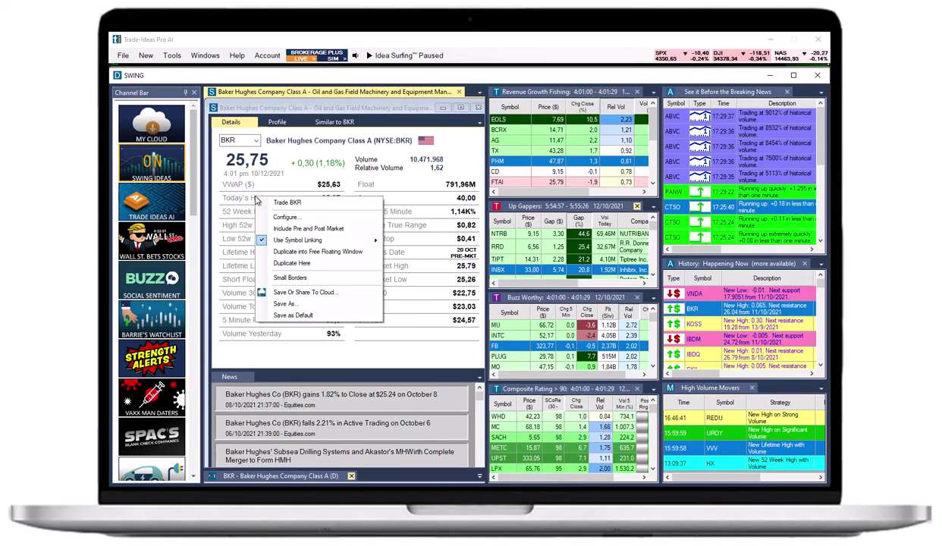
pyautogui.moveTo(264, 240)
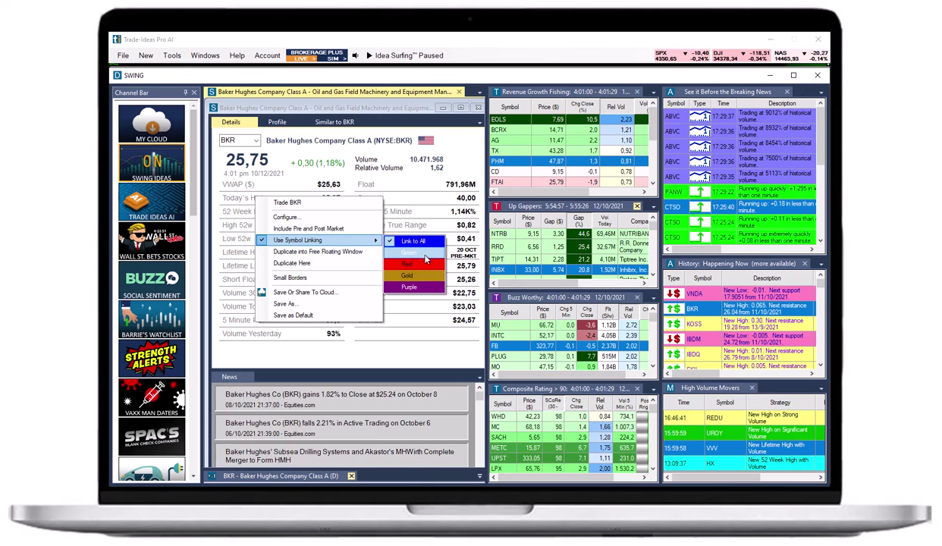
pyautogui.click(431, 266)
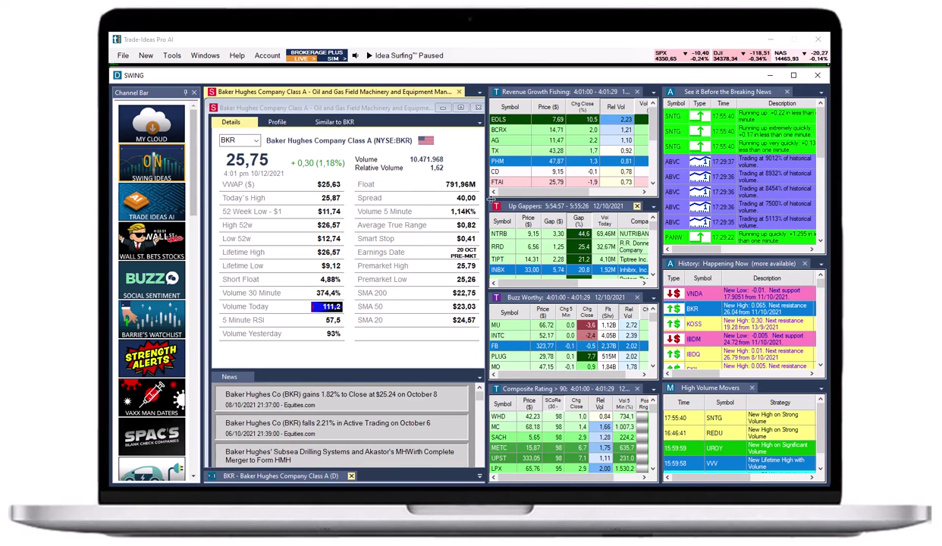
pyautogui.click(522, 246)
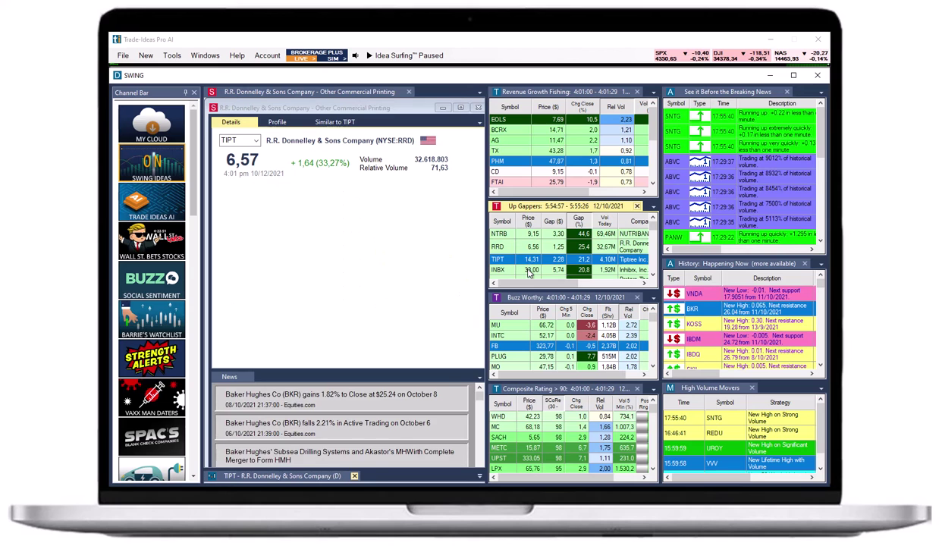
# Test linking with INBX in Up Gappers and a Buzz Worthy row, then load BKR from History.
pyautogui.click(515, 270)
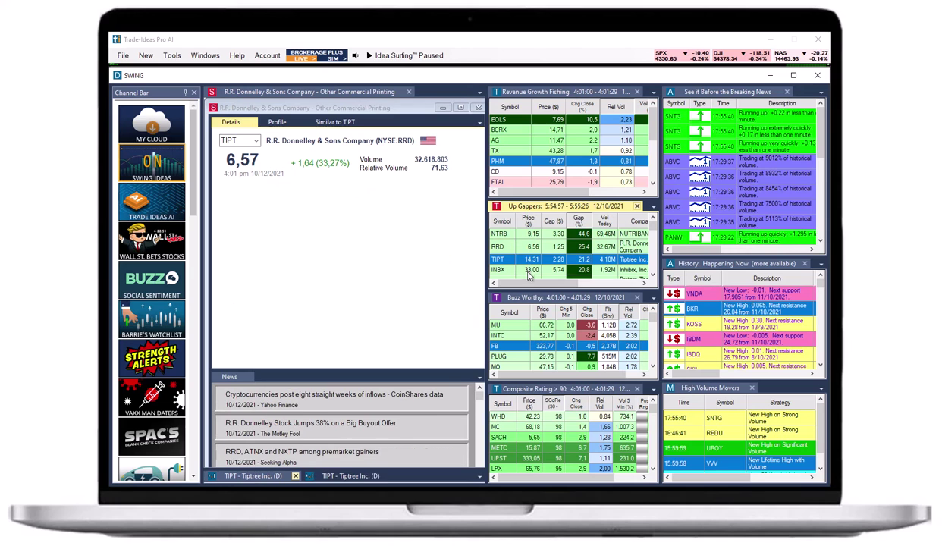
pyautogui.click(513, 336)
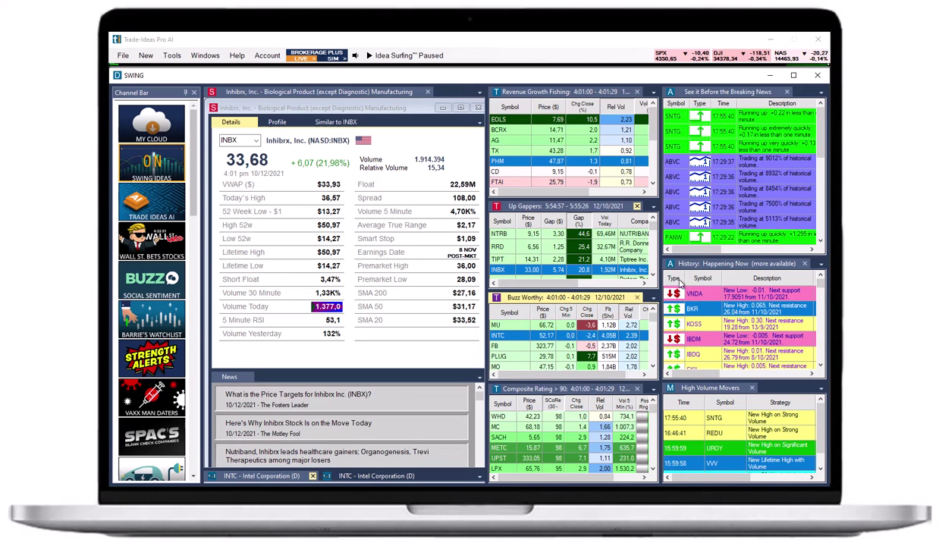
pyautogui.click(680, 309)
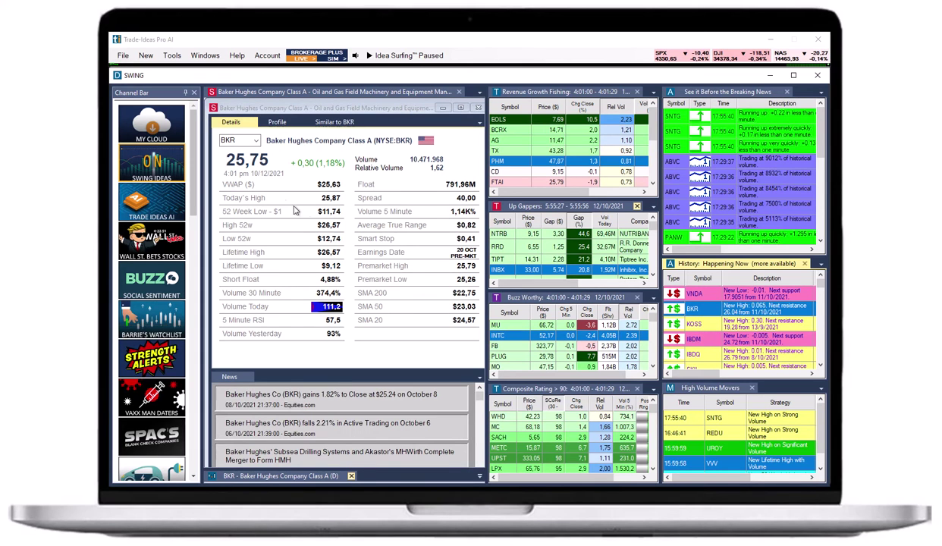
pyautogui.click(173, 58)
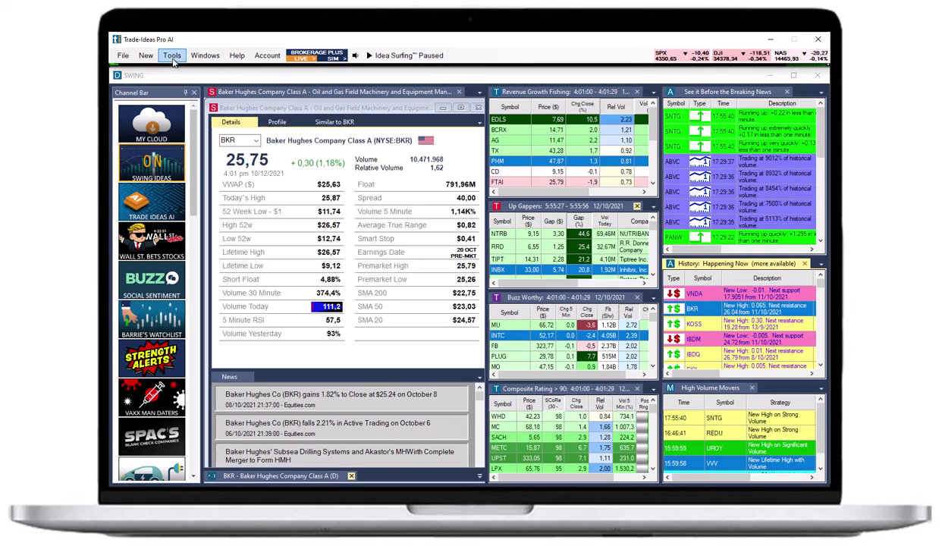
# Bring up Tools > Symbol Linking Channels and move the dialog to mid-screen.
pyautogui.click(172, 58)
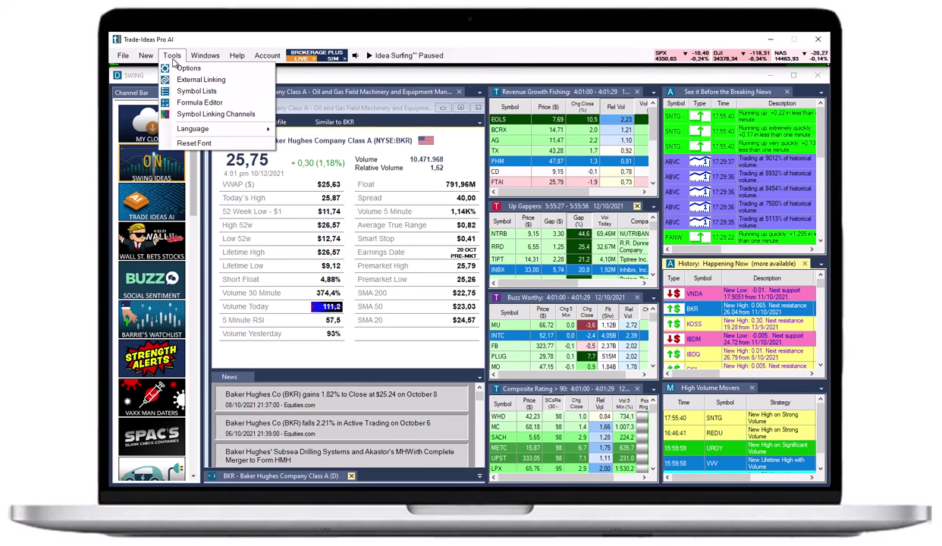
pyautogui.click(201, 114)
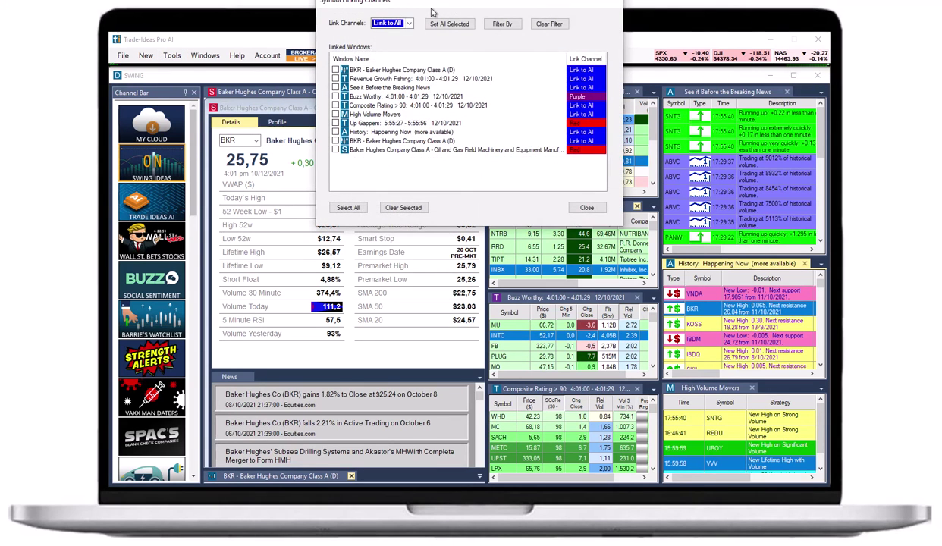
pyautogui.moveTo(436, 5); pyautogui.dragTo(321, 95)
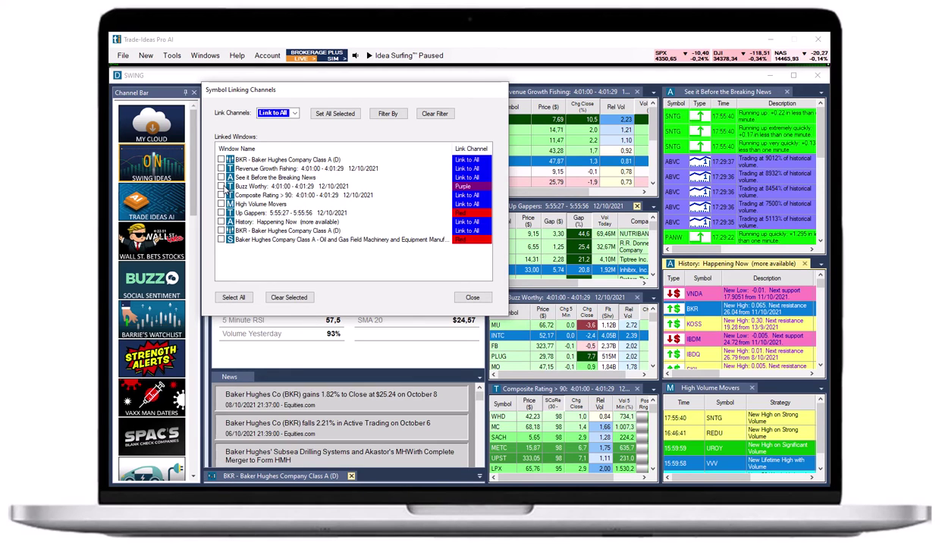
pyautogui.click(221, 178)
# Mark the BKR details, Revenue Growth Fishing and Breaking News windows in Linked Windows.
pyautogui.click(221, 205)
pyautogui.click(222, 230)
pyautogui.click(233, 299)
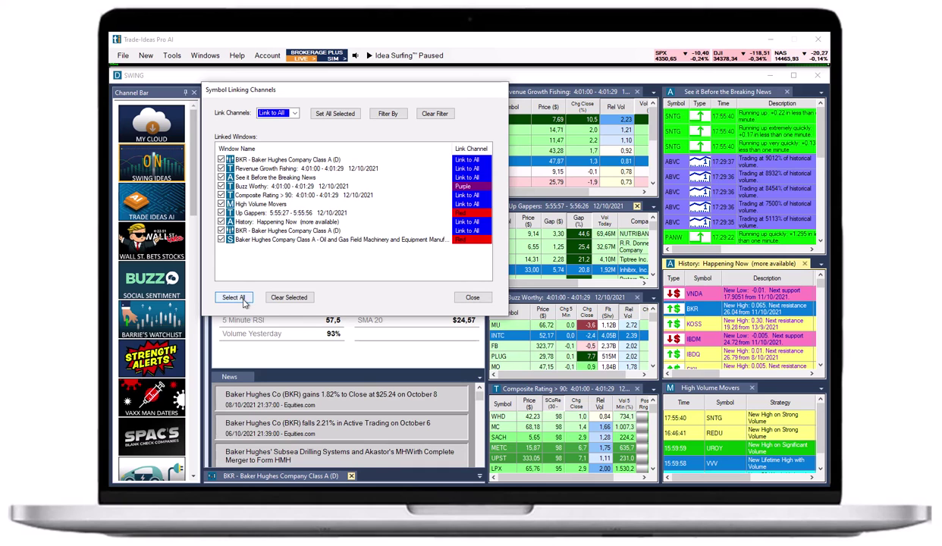
pyautogui.click(306, 300)
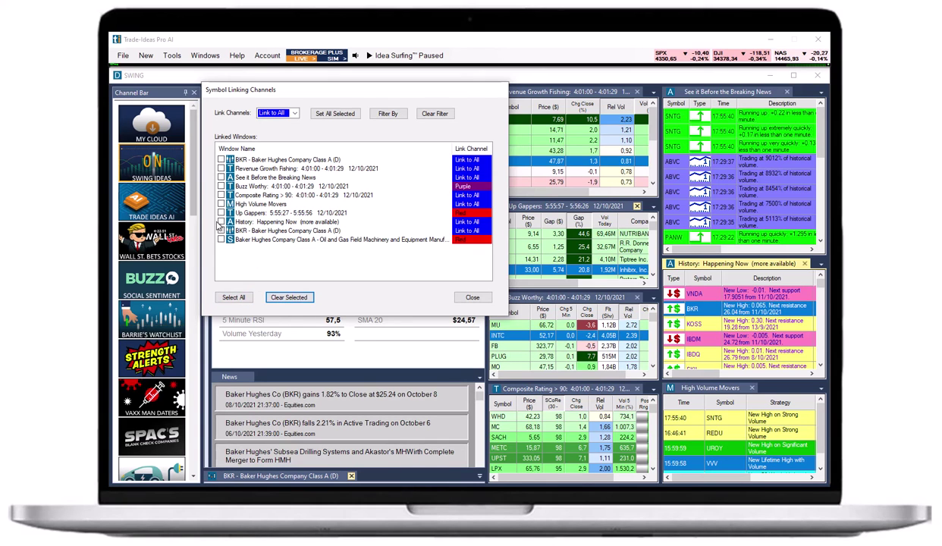
pyautogui.click(221, 168)
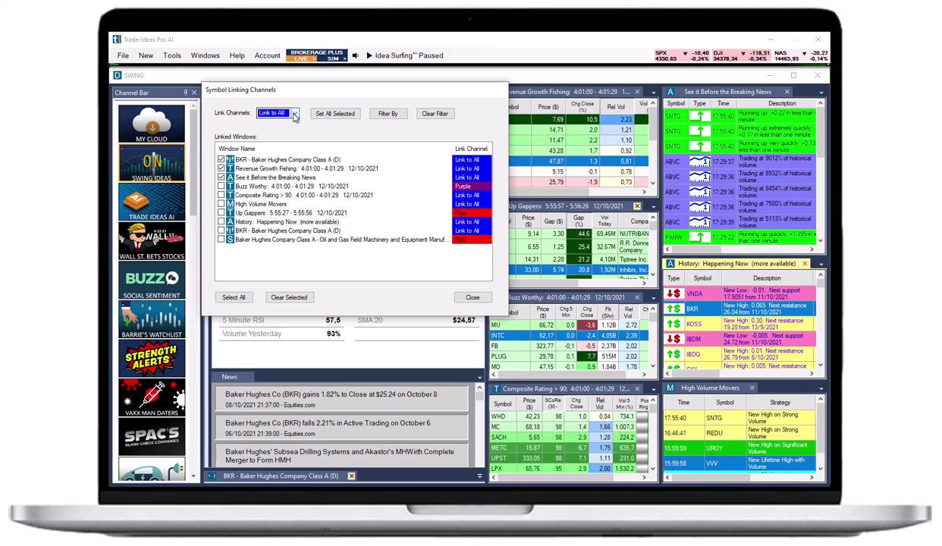
# Assign the marked windows to the Red channel with Set All Selected.
pyautogui.click(294, 114)
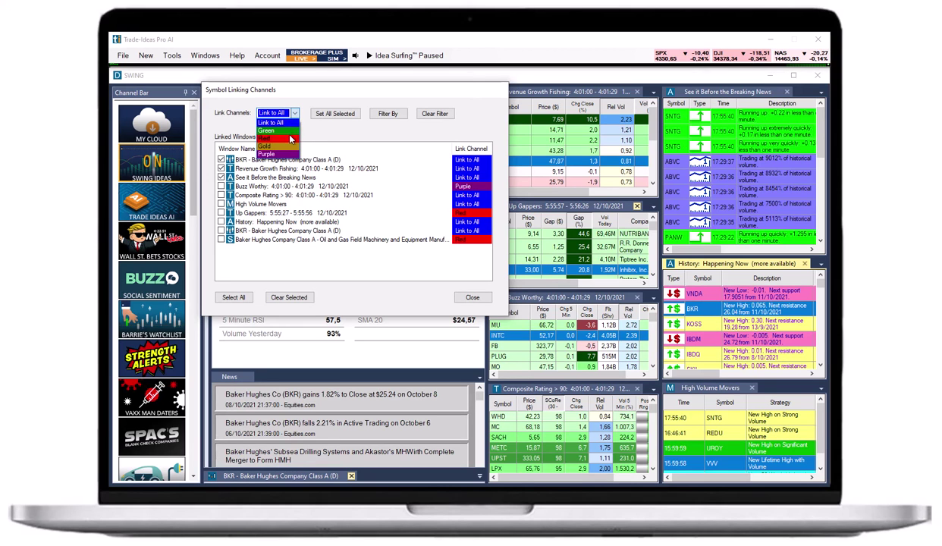
pyautogui.click(285, 139)
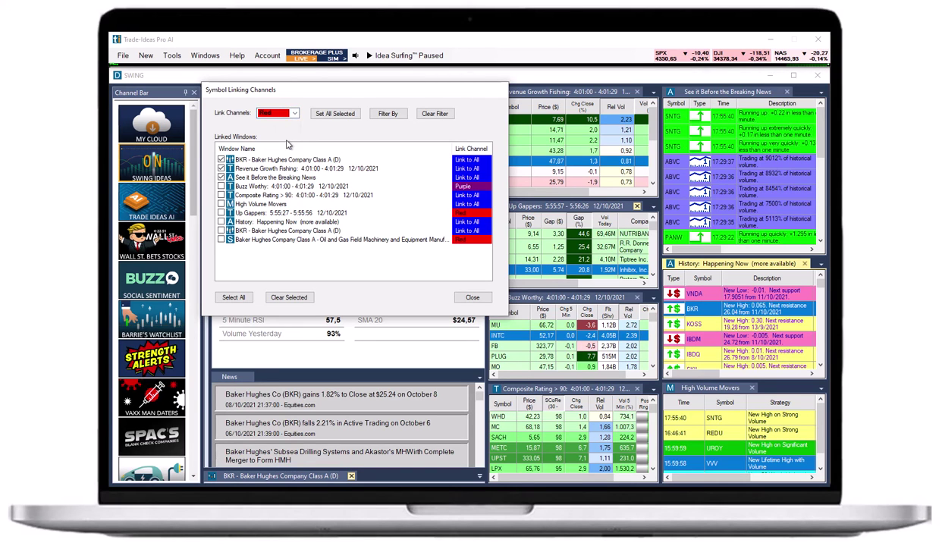
pyautogui.click(337, 113)
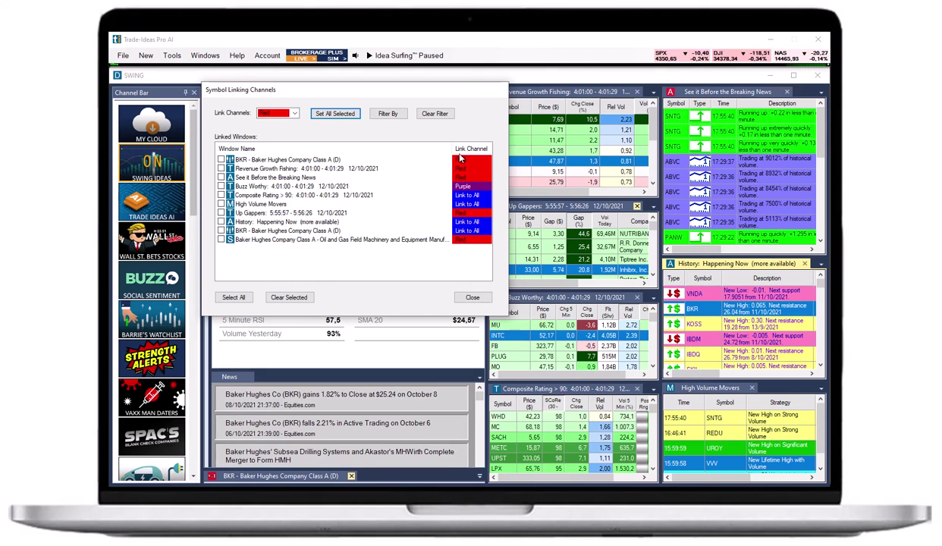
pyautogui.click(294, 113)
pyautogui.click(282, 154)
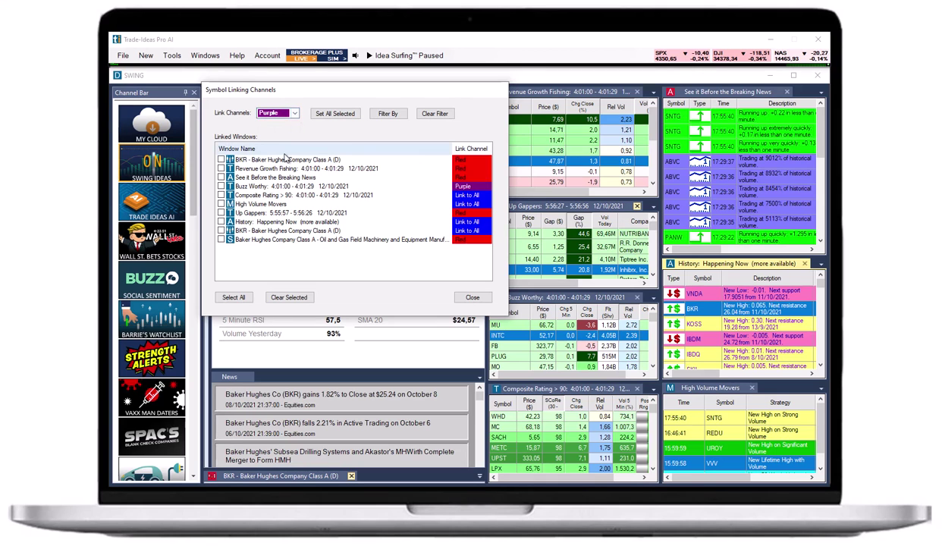
# Filter the window list by Purple, Link to All, then Red, clear the filter, and close.
pyautogui.click(393, 114)
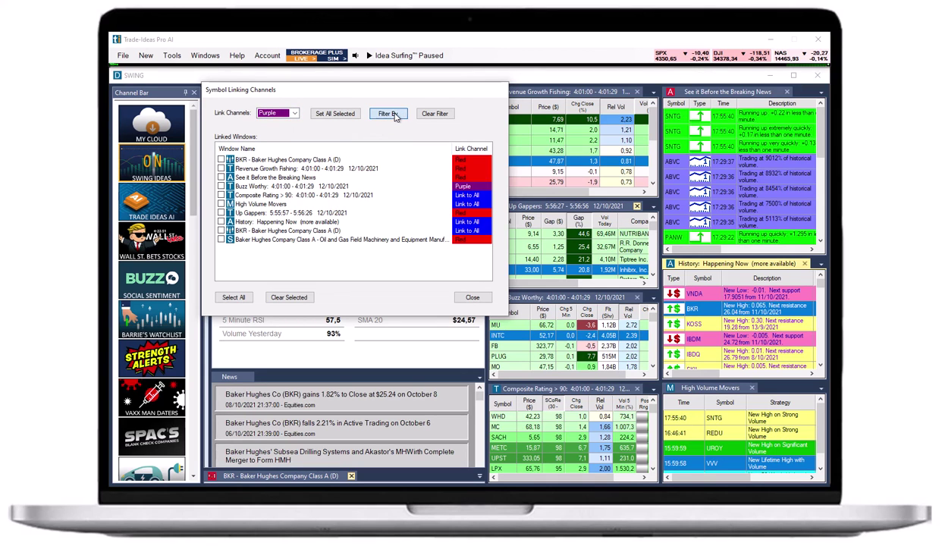
pyautogui.click(295, 114)
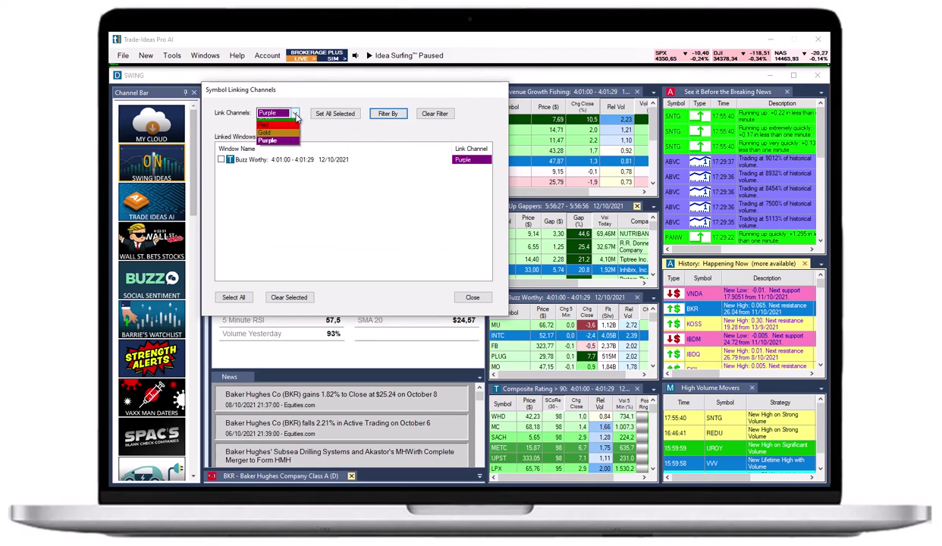
pyautogui.click(283, 119)
pyautogui.click(387, 118)
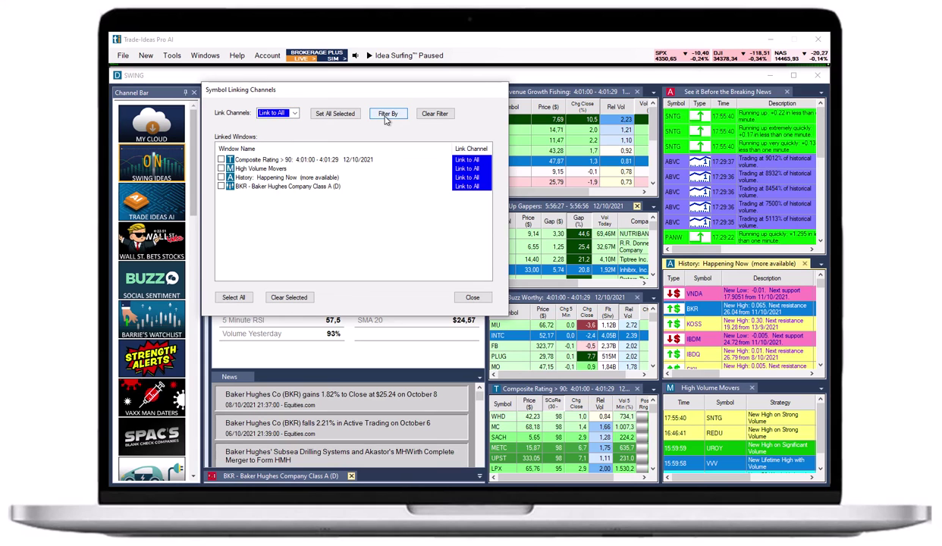
pyautogui.click(295, 113)
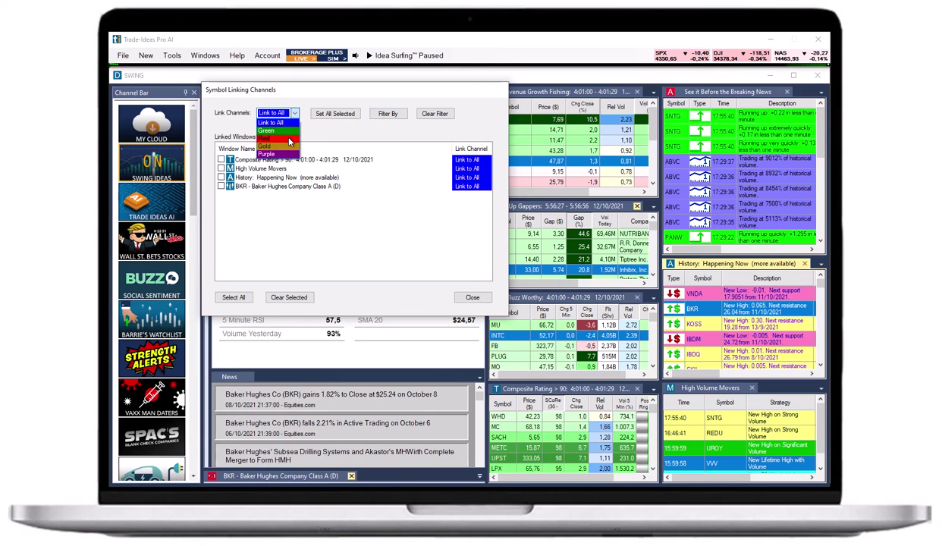
pyautogui.click(288, 141)
pyautogui.click(387, 113)
pyautogui.click(437, 114)
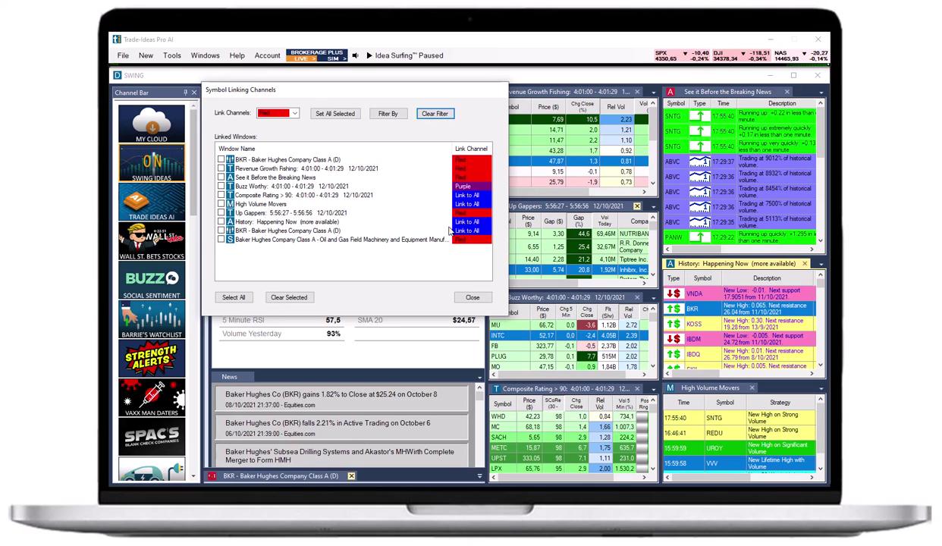
pyautogui.click(474, 297)
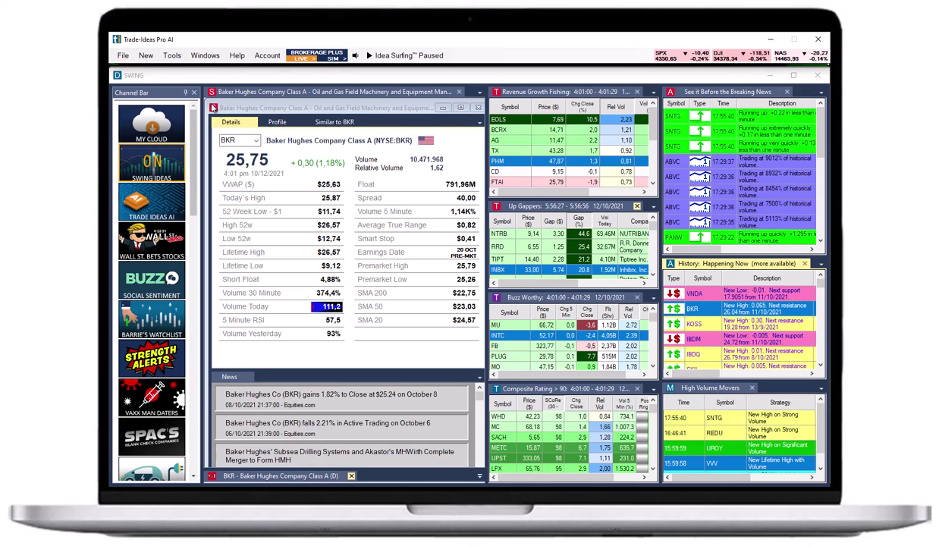
# Pick the AG row in Revenue Growth Fishing so the Red-linked details show AG.
pyautogui.click(498, 141)
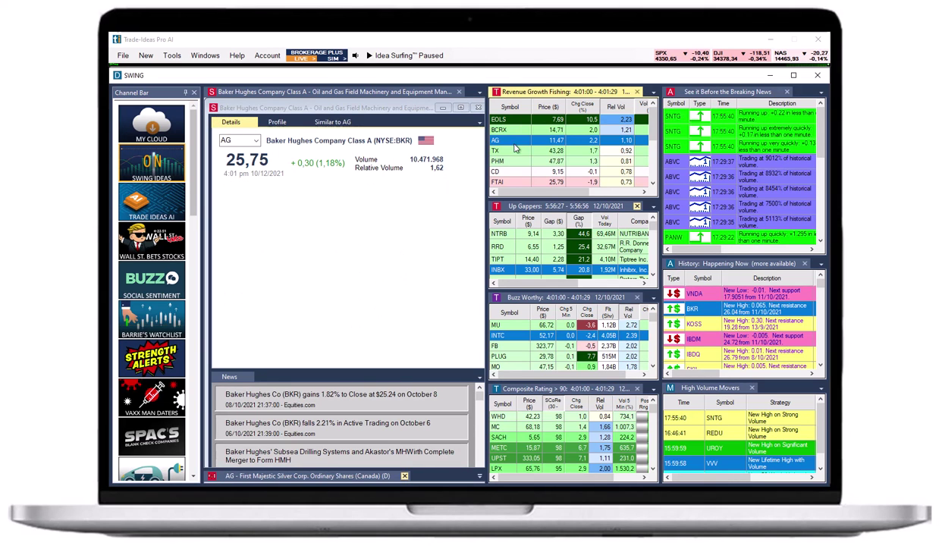